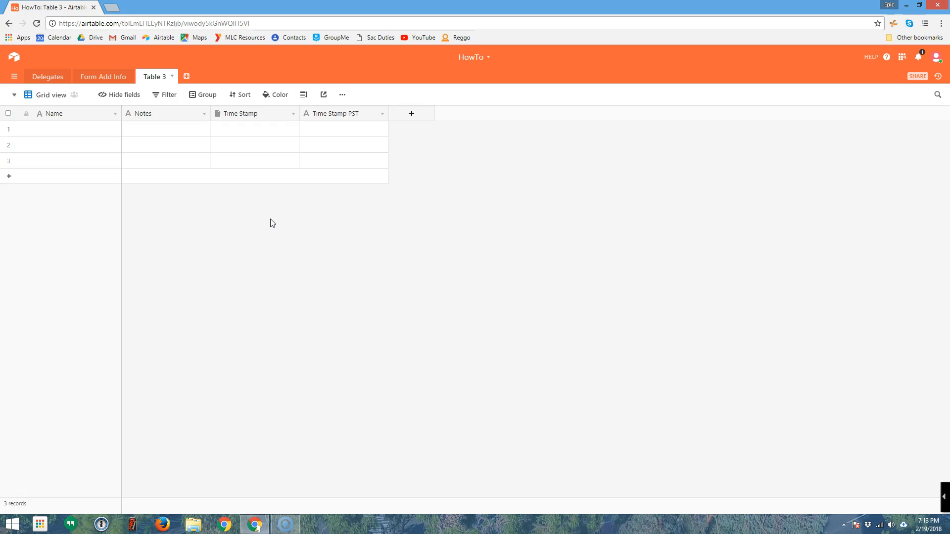
Change the Time Stamp field's type to Formula
{"action": "double_click", "coordinate": [251, 116]}
{"action": "left_click", "coordinate": [247, 157]}
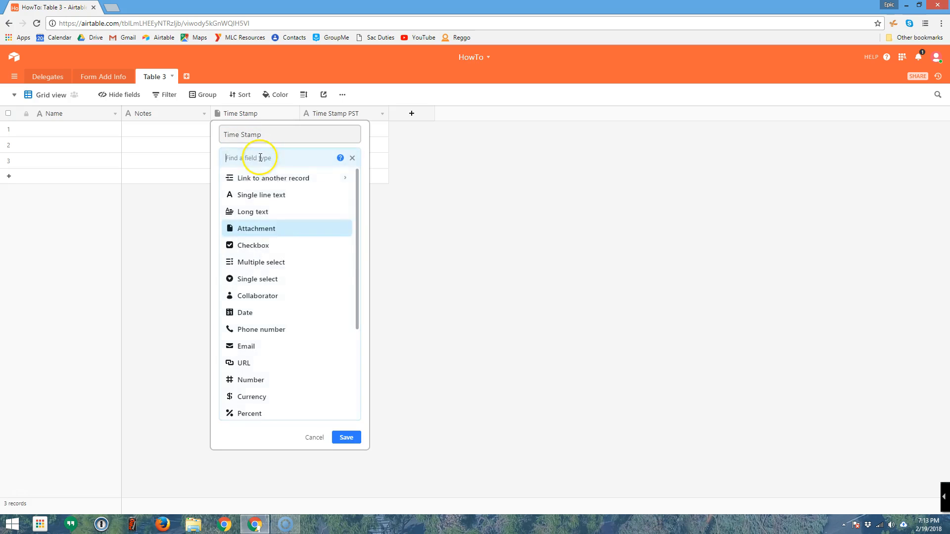
{"action": "scroll", "coordinate": [291, 277], "scroll_direction": "down", "scroll_amount": 3}
{"action": "left_click", "coordinate": [278, 307]}
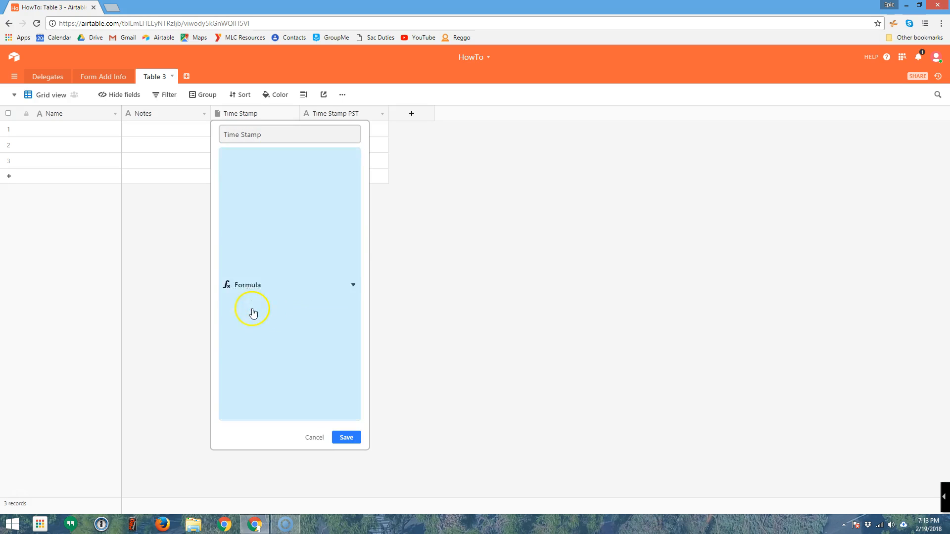
Set the Time Stamp field's formula to CREATED_TIME() and save the field
{"action": "left_click", "coordinate": [250, 240]}
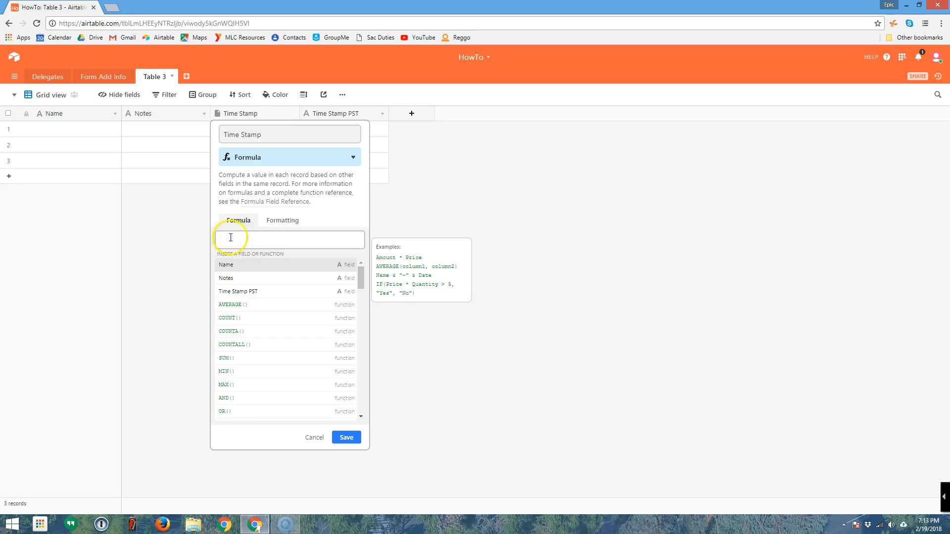
{"action": "scroll", "coordinate": [256, 285], "scroll_direction": "down", "scroll_amount": 8}
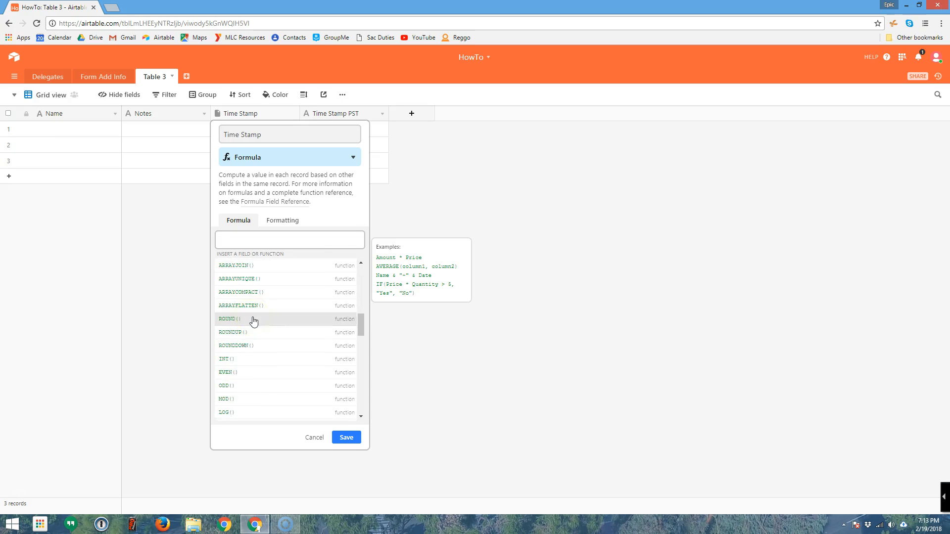
{"action": "scroll", "coordinate": [282, 319], "scroll_direction": "down", "scroll_amount": 10}
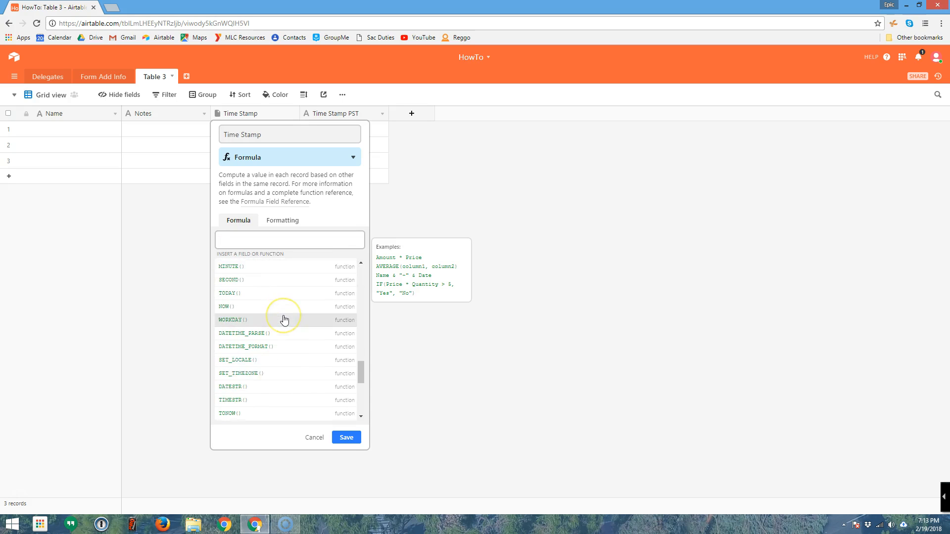
{"action": "scroll", "coordinate": [285, 319], "scroll_direction": "up", "scroll_amount": 15}
{"action": "left_click", "coordinate": [256, 259]}
{"action": "type", "text": "cr"}
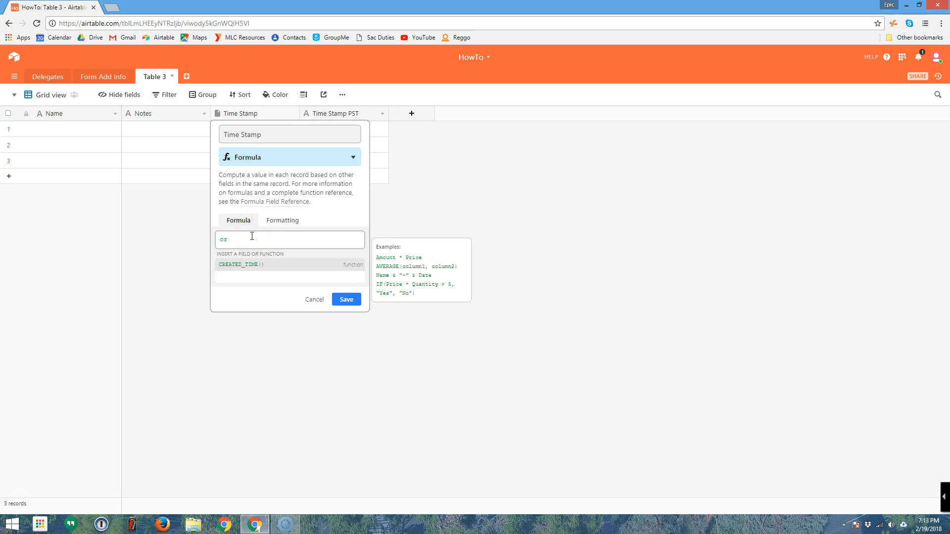
{"action": "left_click", "coordinate": [255, 264]}
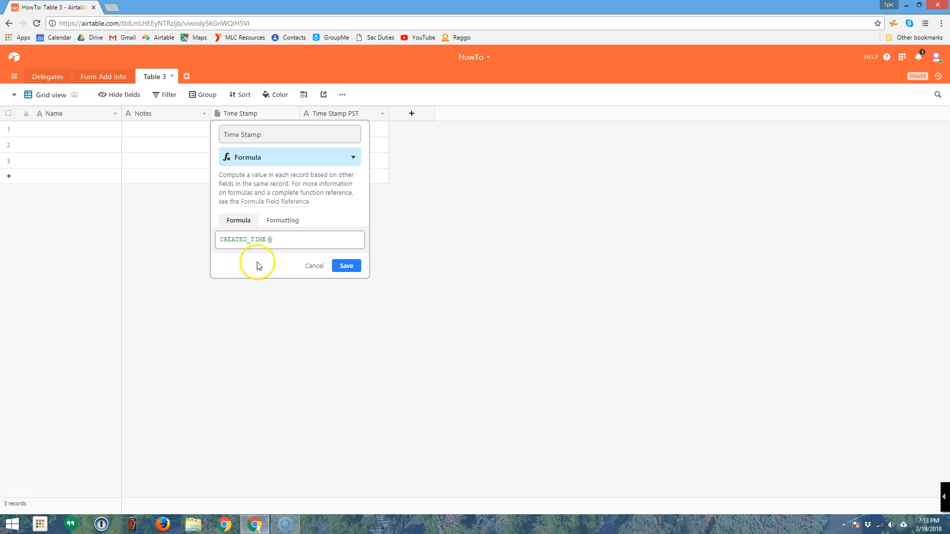
{"action": "left_click", "coordinate": [345, 267]}
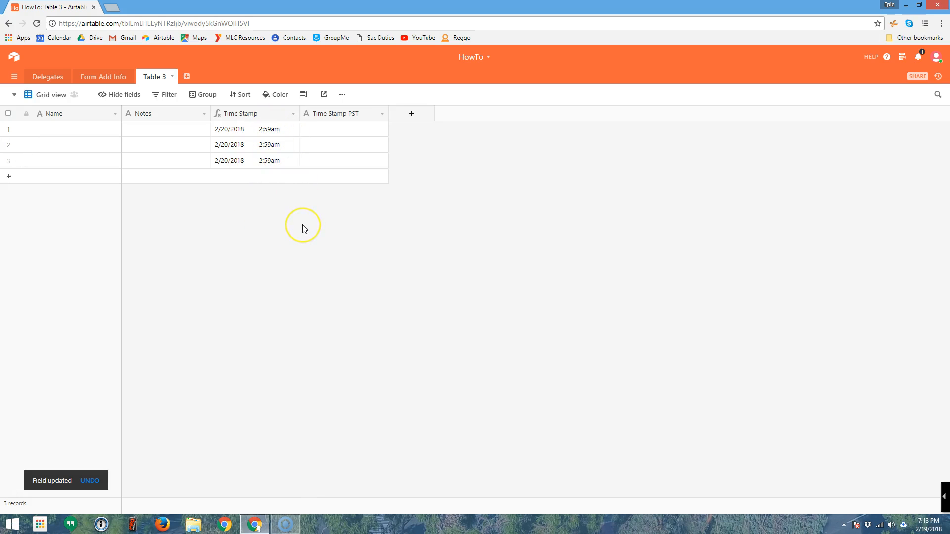
{"action": "left_click", "coordinate": [278, 222]}
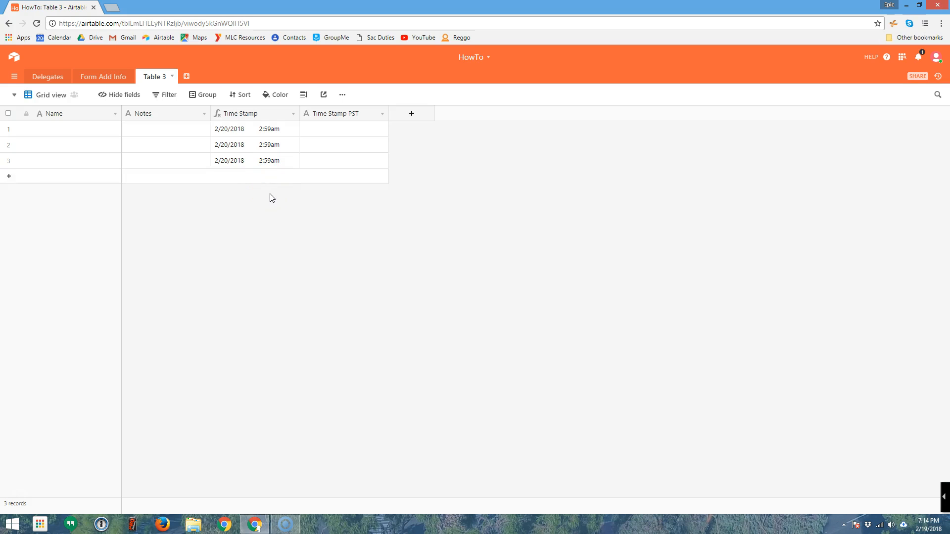
Change the Time Stamp PST field's type to Formula
{"action": "double_click", "coordinate": [336, 115]}
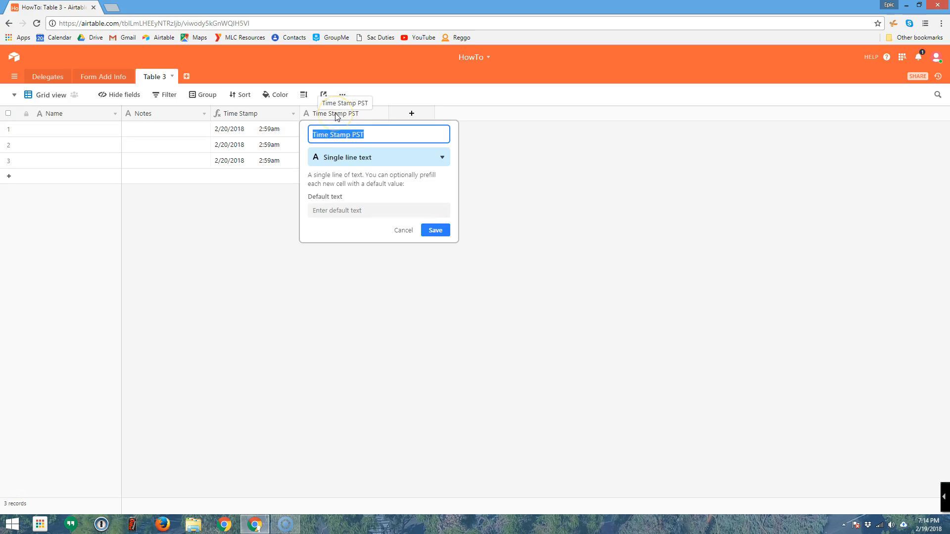
{"action": "left_click", "coordinate": [345, 159]}
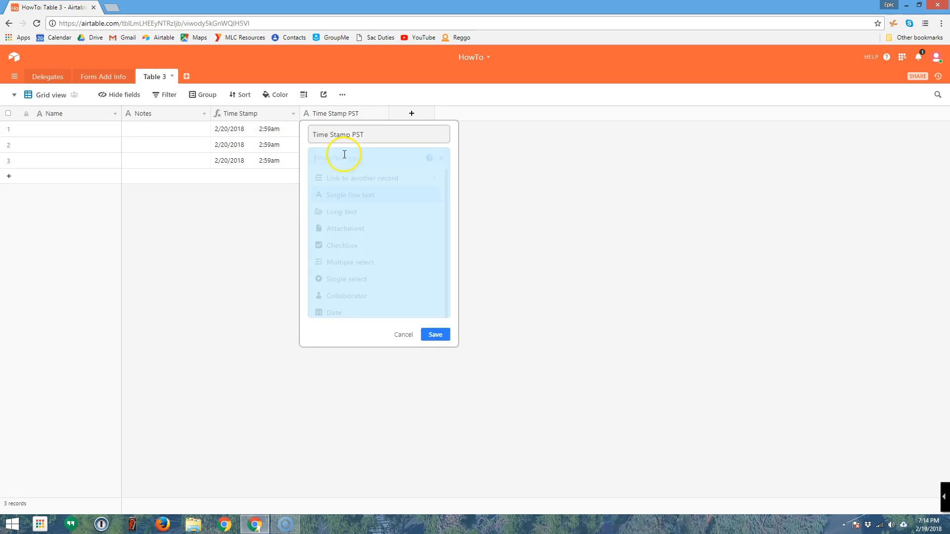
{"action": "scroll", "coordinate": [372, 282], "scroll_direction": "down", "scroll_amount": 2}
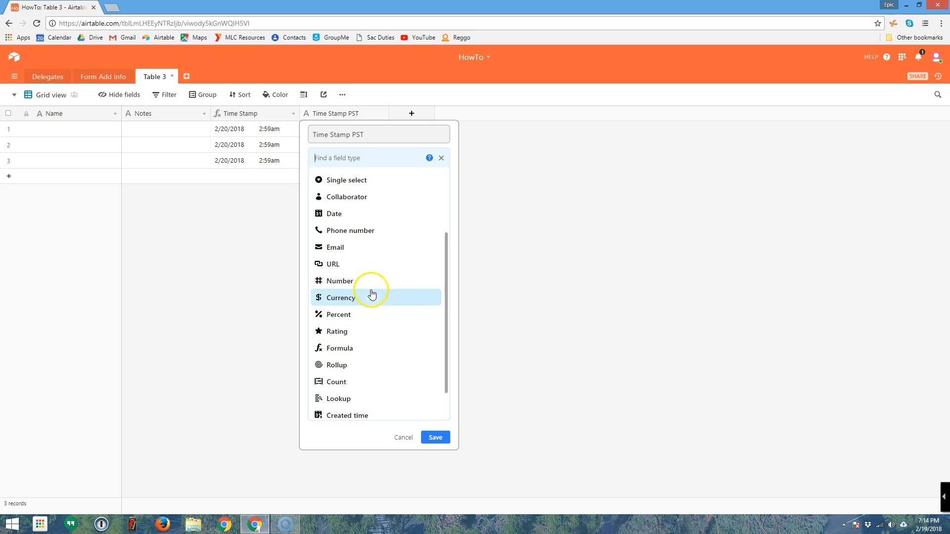
{"action": "left_click", "coordinate": [359, 347]}
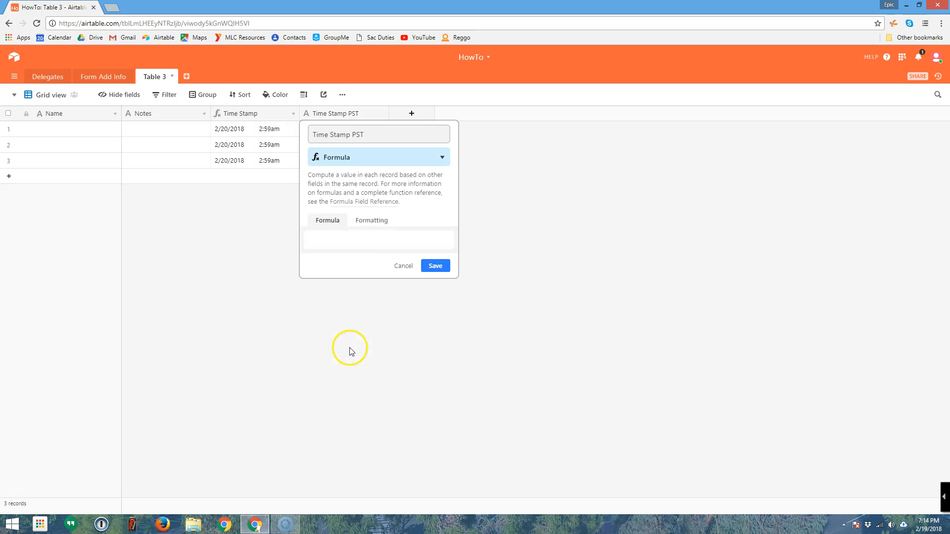
Begin the Time Stamp PST formula with the DATEADD function, using CREATED_TIME() as its datetime argument
{"action": "left_click", "coordinate": [337, 240]}
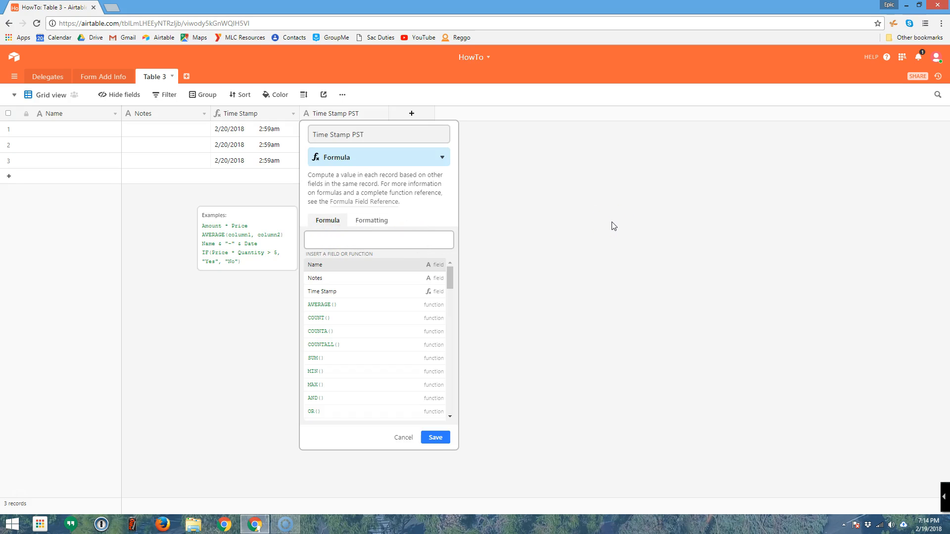
{"action": "type", "text": "da"}
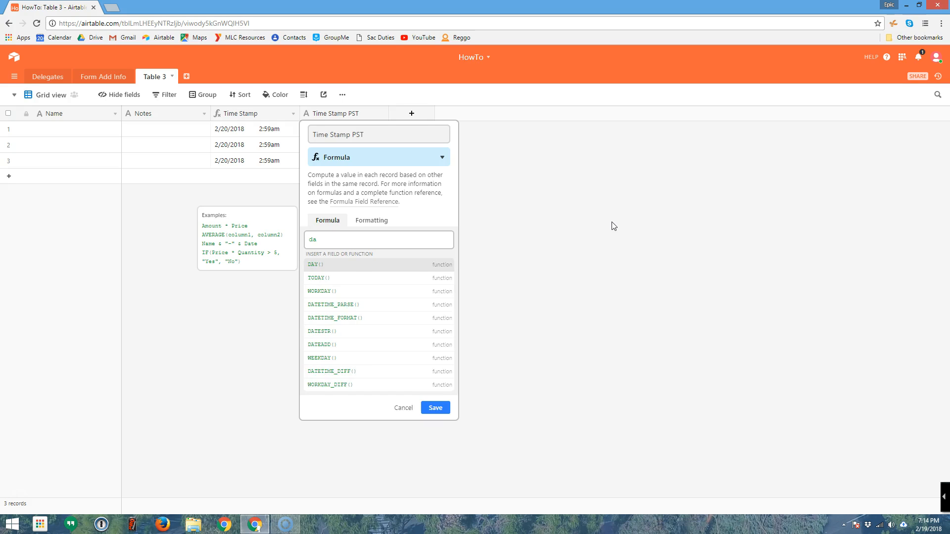
{"action": "type", "text": "tea"}
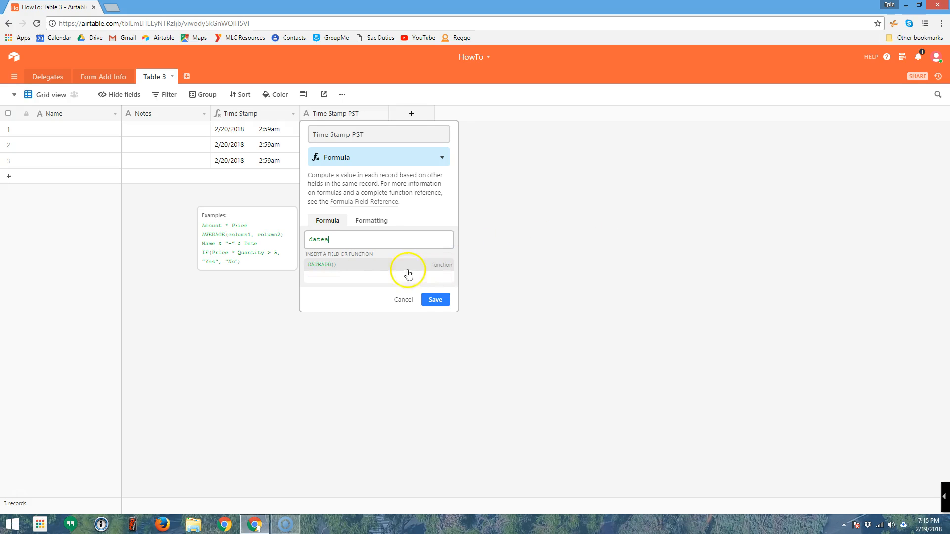
{"action": "left_click", "coordinate": [336, 265]}
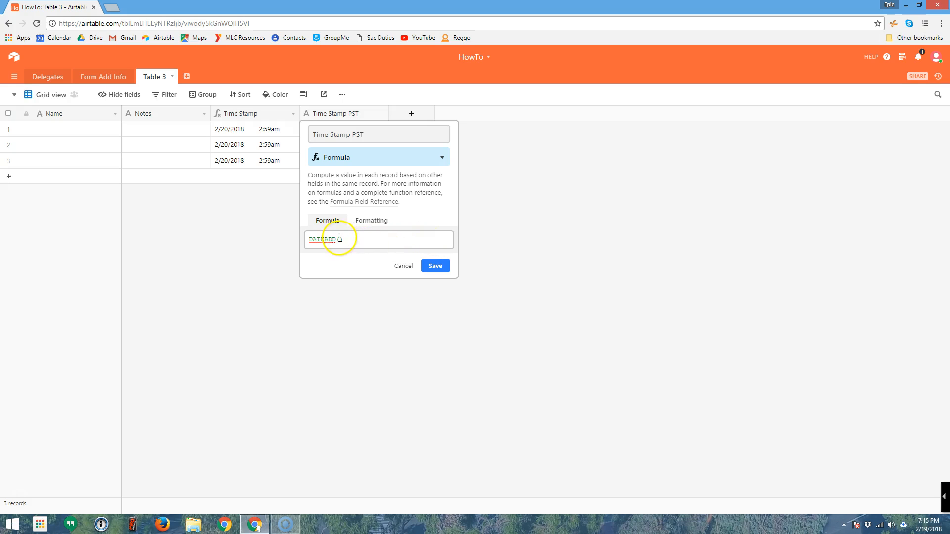
{"action": "type", "text": "creat"}
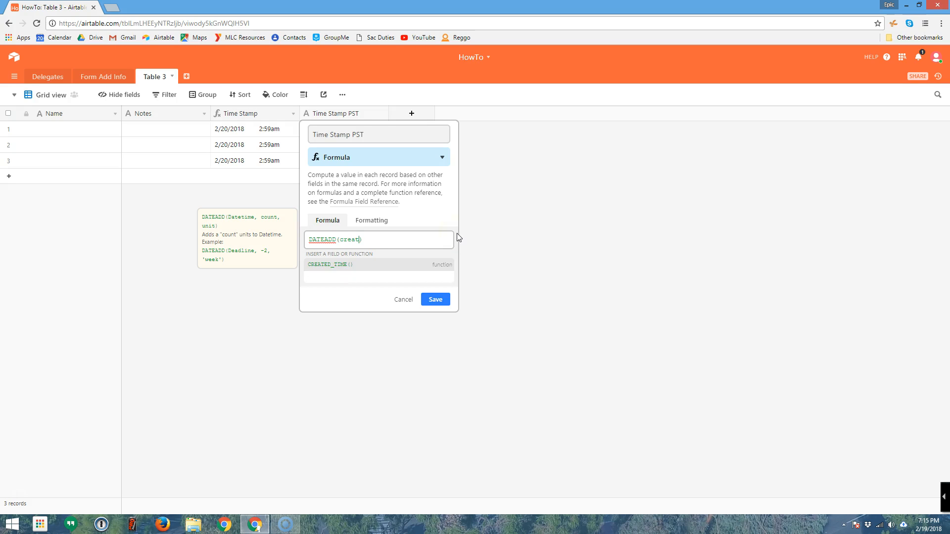
{"action": "left_click", "coordinate": [344, 255]}
{"action": "left_click", "coordinate": [339, 265]}
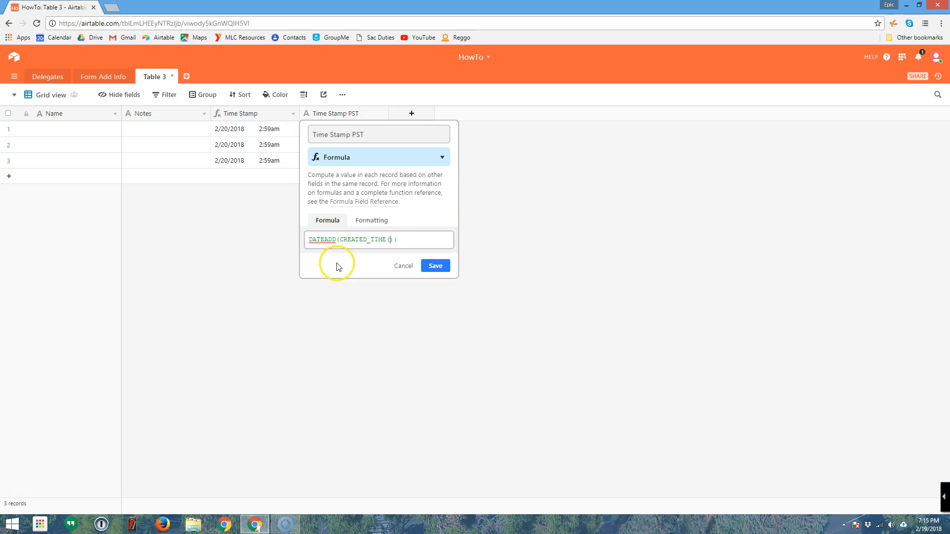
{"action": "left_click", "coordinate": [421, 238]}
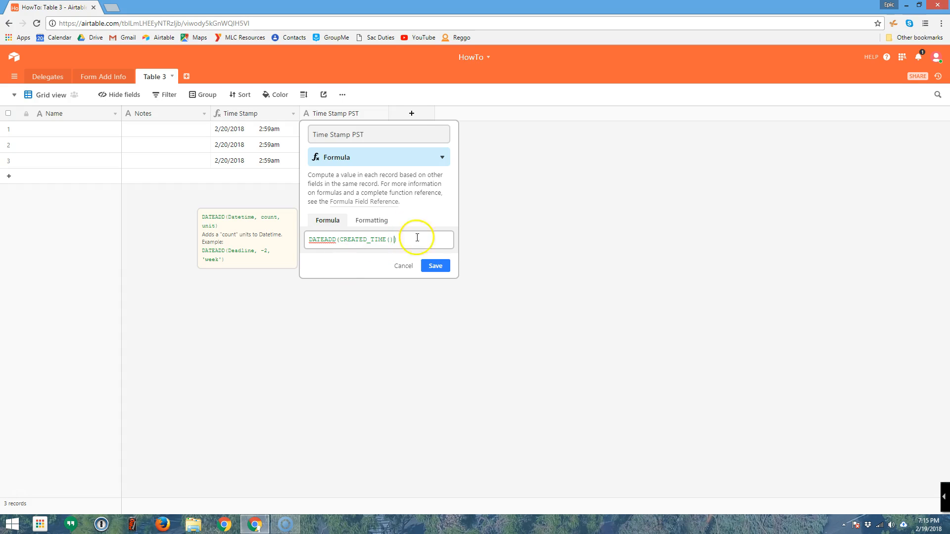
Complete the DATEADD formula with a count of -8 and the unit 'hours', and save the Time Stamp PST field
{"action": "type", "text": ","}
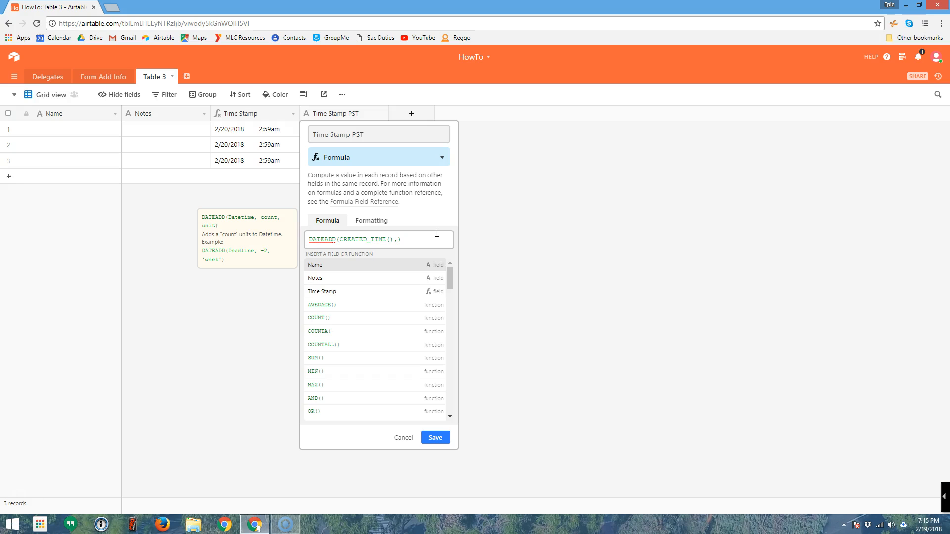
{"action": "type", "text": "-8"}
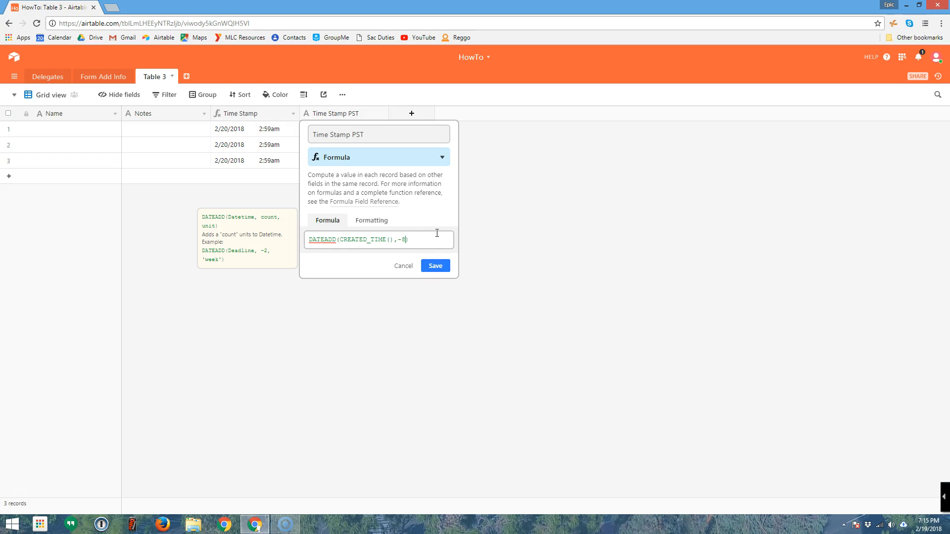
{"action": "type", "text": ","}
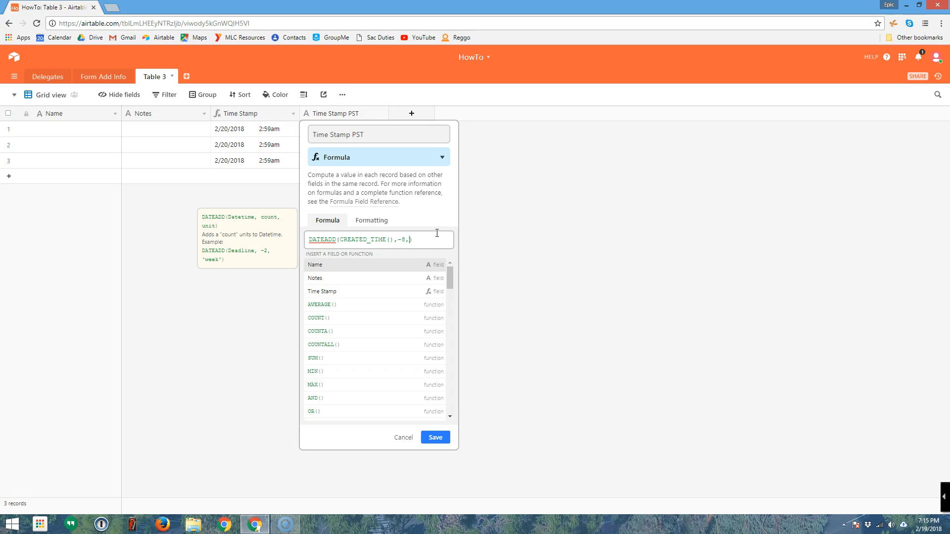
{"action": "type", "text": "''"}
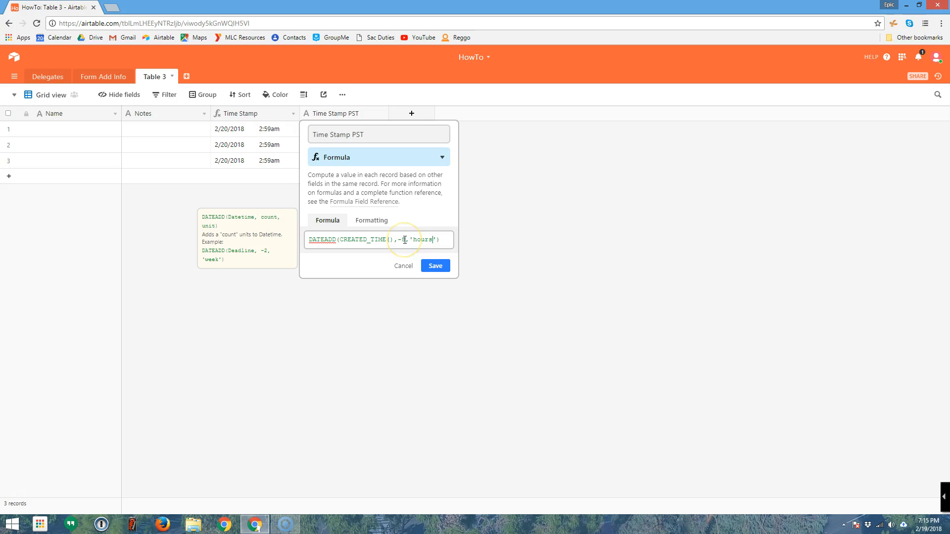
{"action": "left_click_drag", "start_coordinate": [401, 240], "coordinate": [398, 240]}
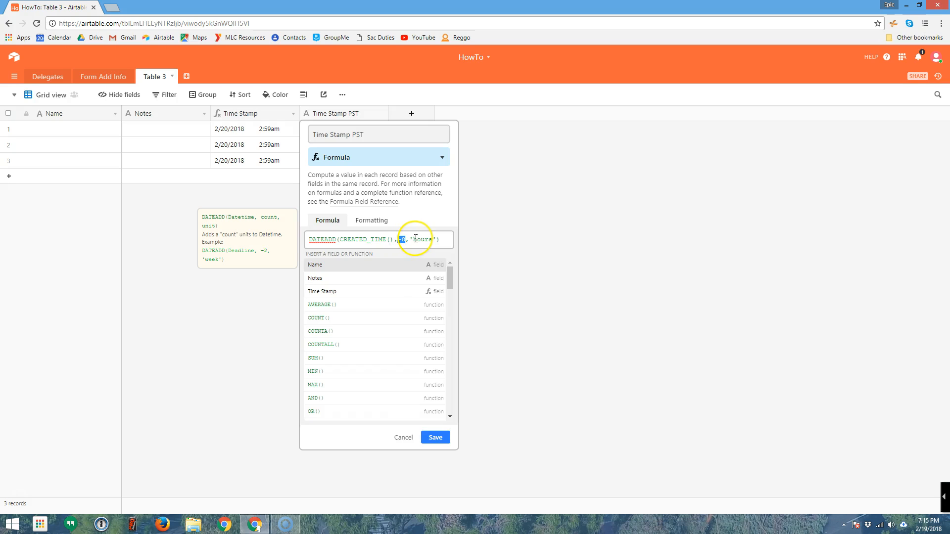
{"action": "left_click", "coordinate": [415, 240]}
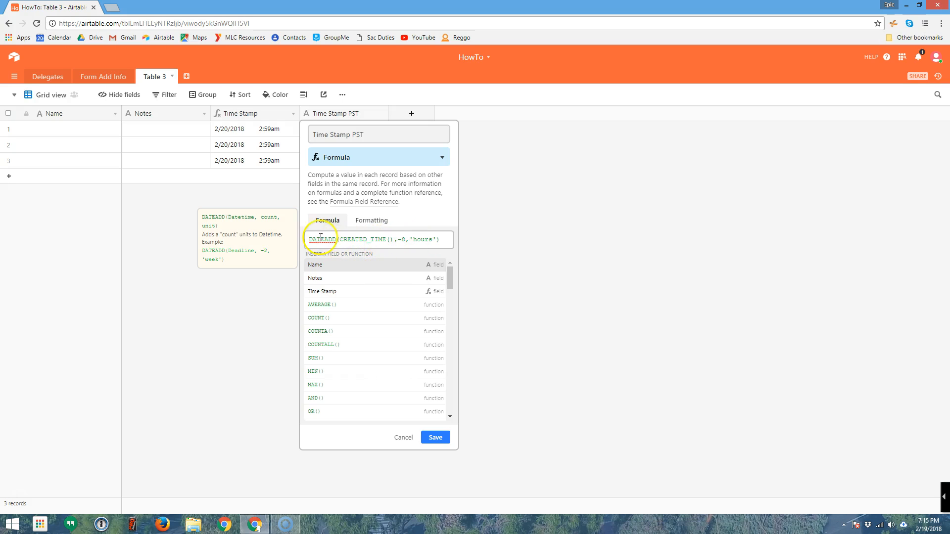
{"action": "left_click", "coordinate": [435, 439]}
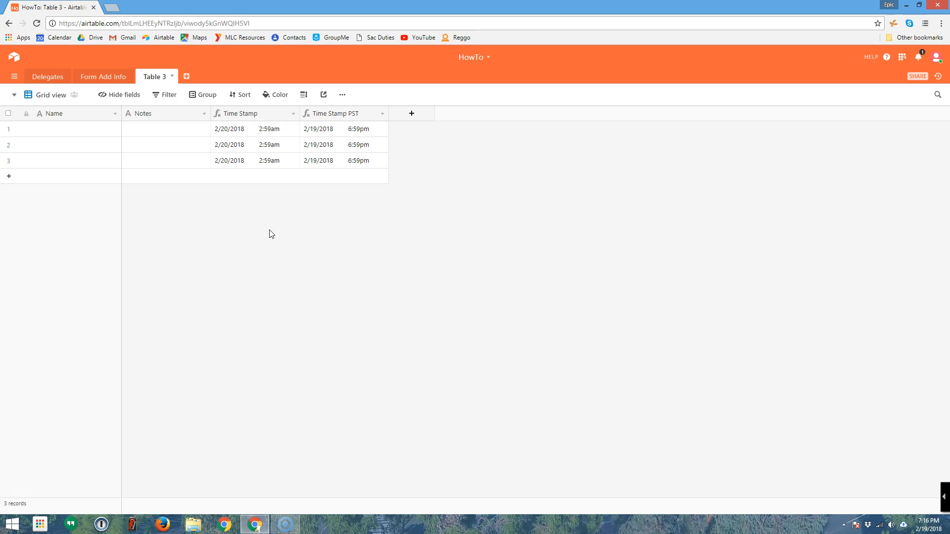
Switch Table 3 to its Form view and look over the Name and Notes fields
{"action": "left_click", "coordinate": [44, 94]}
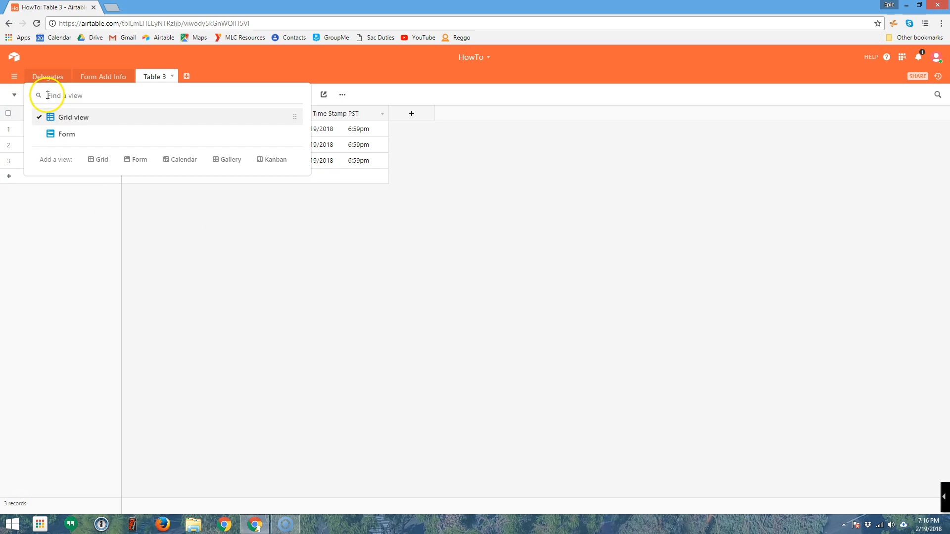
{"action": "left_click", "coordinate": [68, 134]}
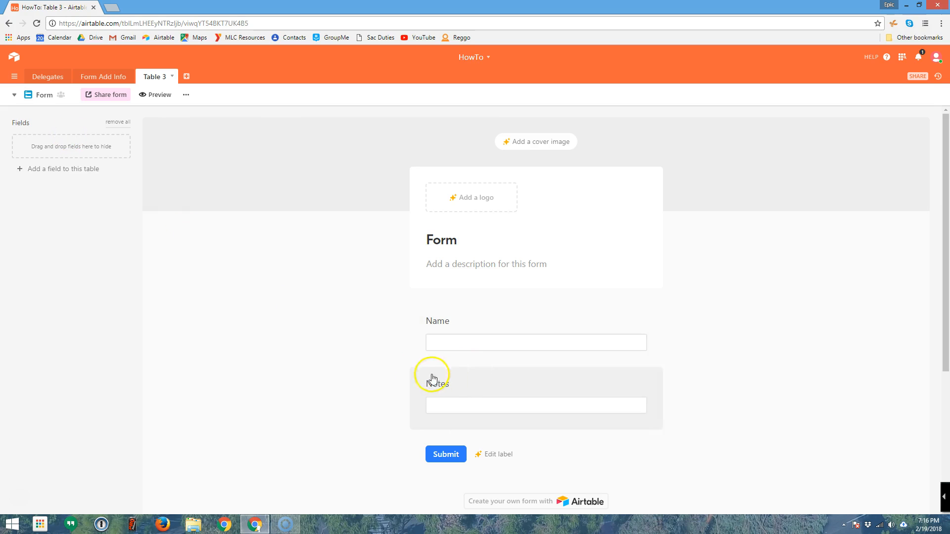
{"action": "left_click_drag", "start_coordinate": [437, 320], "coordinate": [563, 336]}
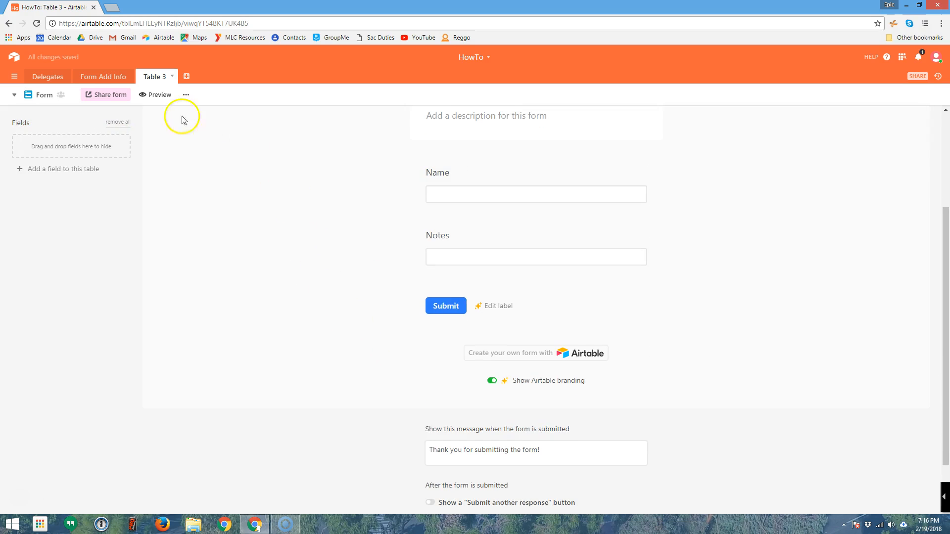
{"action": "left_click", "coordinate": [42, 98]}
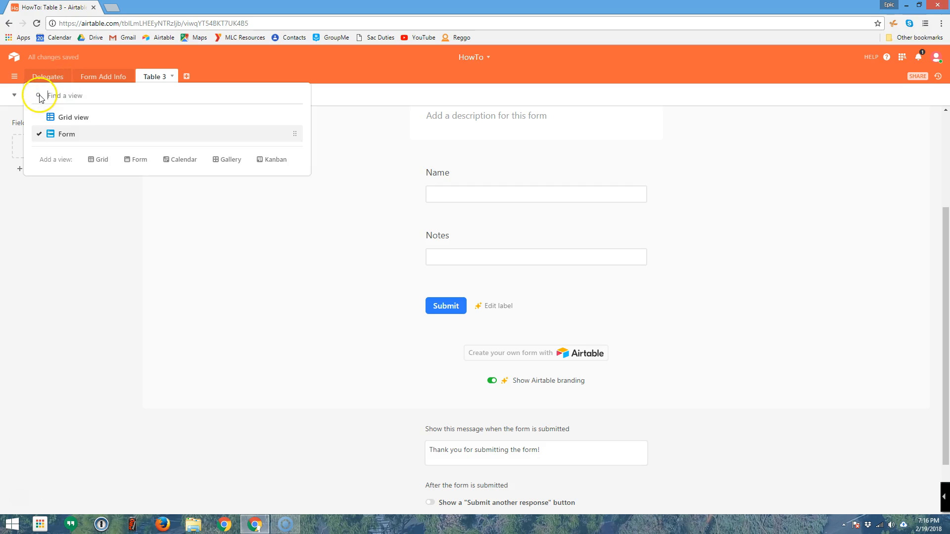
{"action": "left_click", "coordinate": [229, 237]}
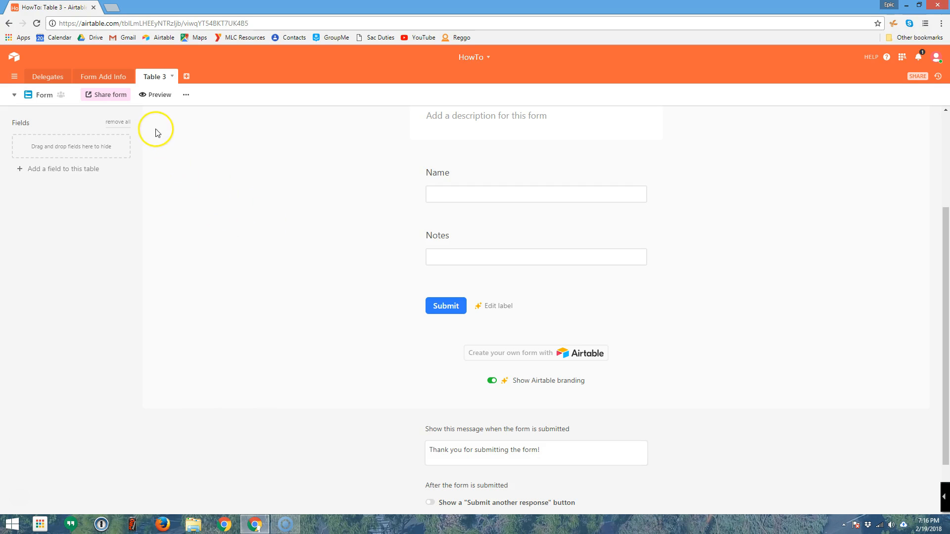
Preview the form, enter a person's first name in the Name field and submit the response
{"action": "left_click", "coordinate": [155, 95]}
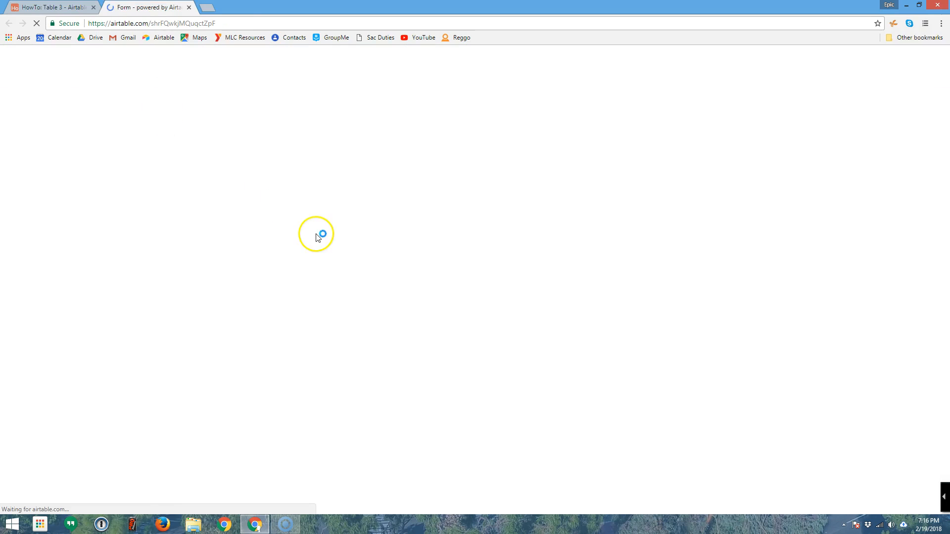
{"action": "left_click", "coordinate": [377, 153]}
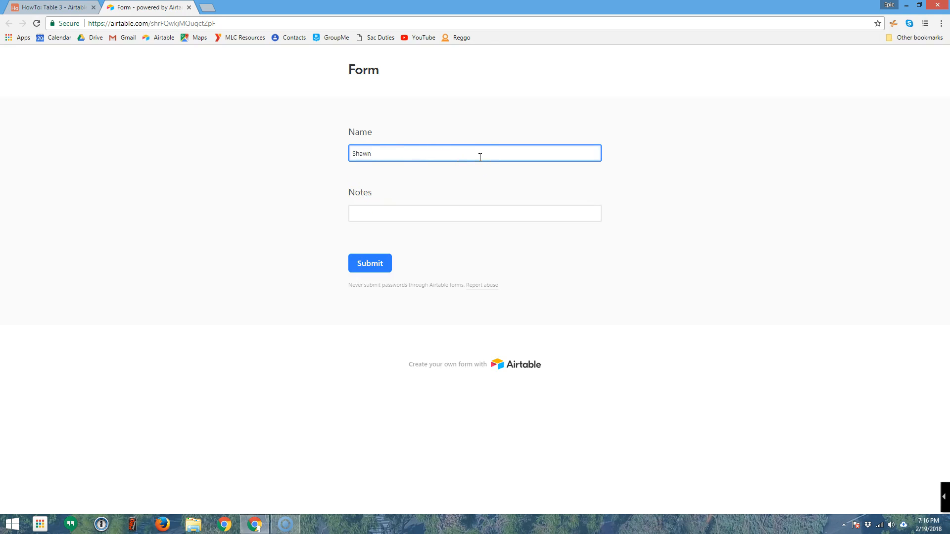
{"action": "left_click", "coordinate": [377, 266]}
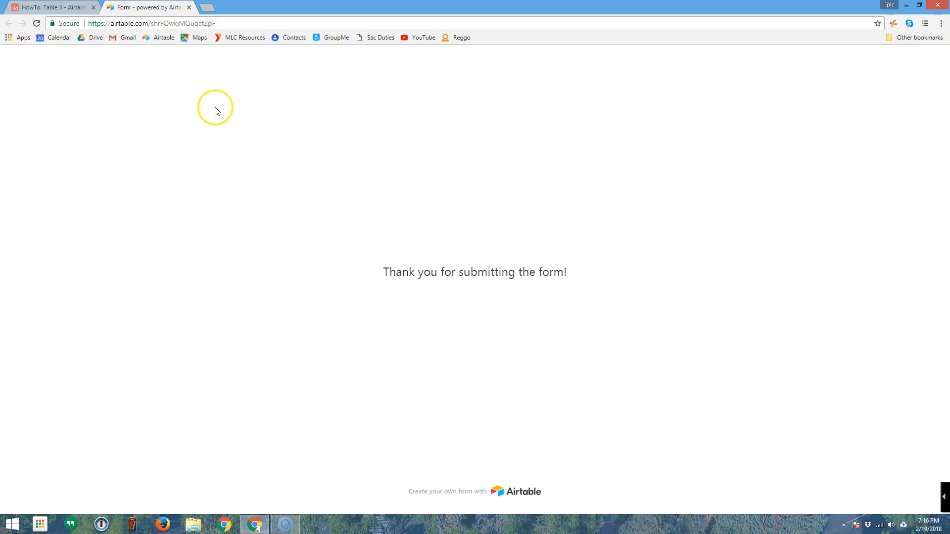
Return to Table 3's grid view to check the submitted record's time stamps, and review the Time Stamp PST field's formula
{"action": "left_click", "coordinate": [53, 7]}
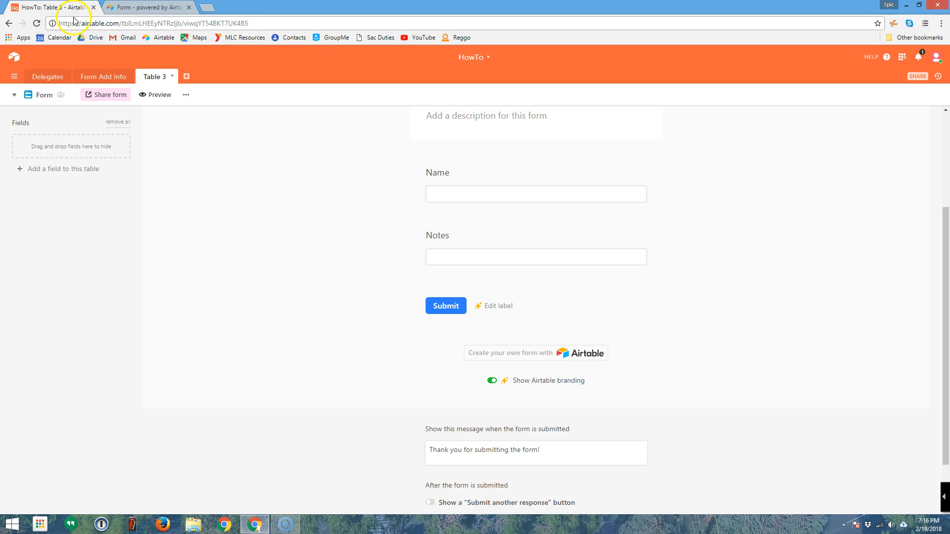
{"action": "left_click", "coordinate": [43, 94]}
{"action": "left_click", "coordinate": [63, 117]}
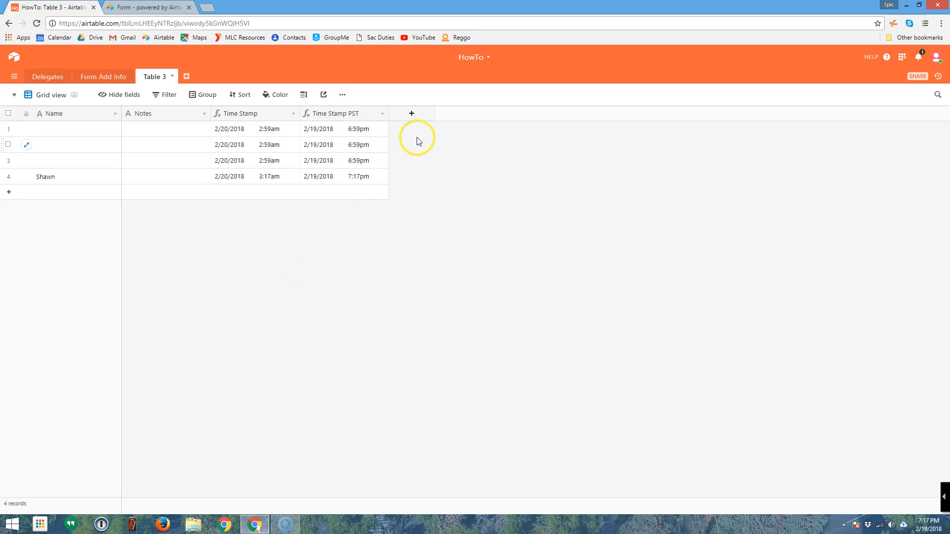
{"action": "double_click", "coordinate": [338, 115]}
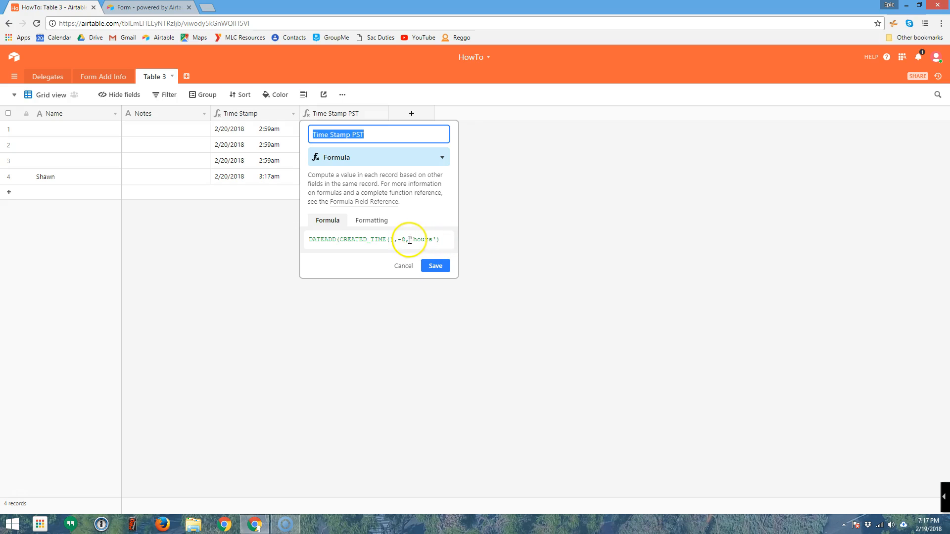
{"action": "left_click", "coordinate": [435, 265]}
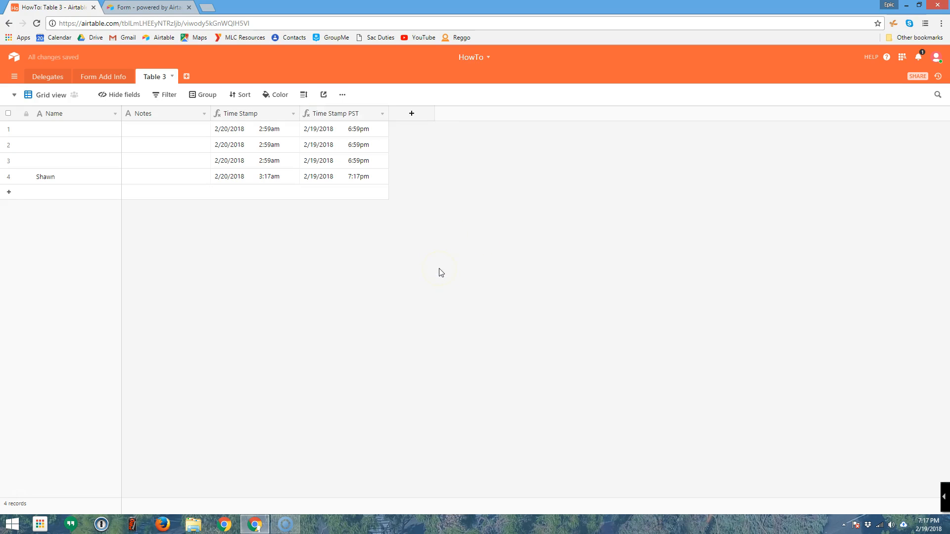